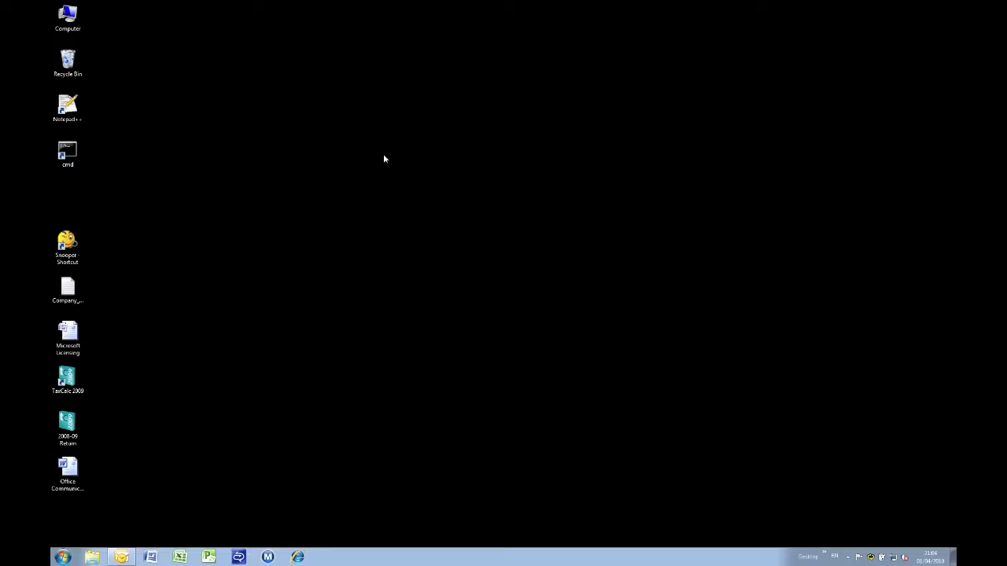
- Open the Computer window from the desktop icon to see all drives
{"action": "double_click", "coordinate": [64, 22]}
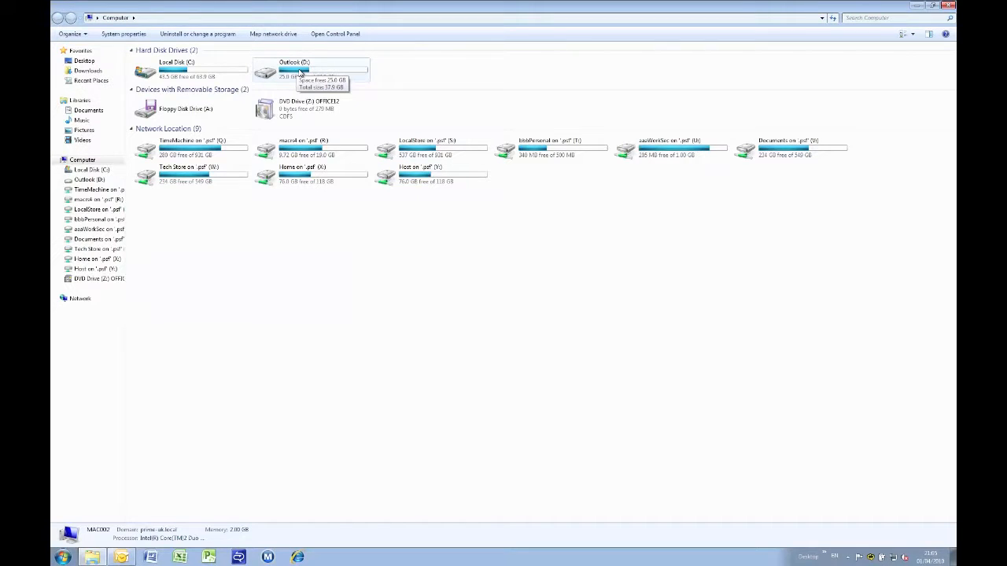
- Create a new Pictures folder on Outlook (D:) and open its Properties
{"action": "double_click", "coordinate": [300, 72]}
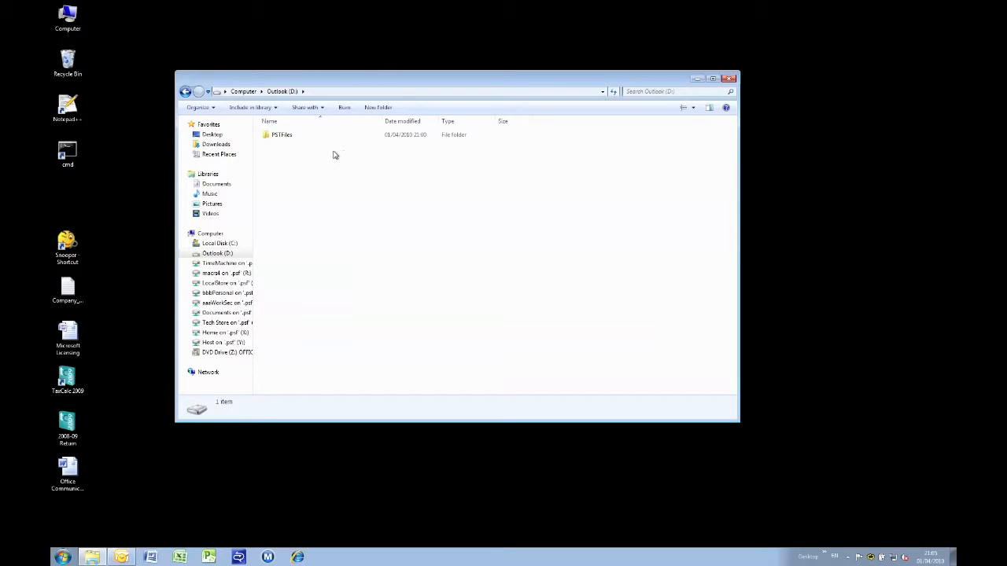
{"action": "right_click", "coordinate": [321, 152]}
{"action": "mouse_move", "coordinate": [398, 266]}
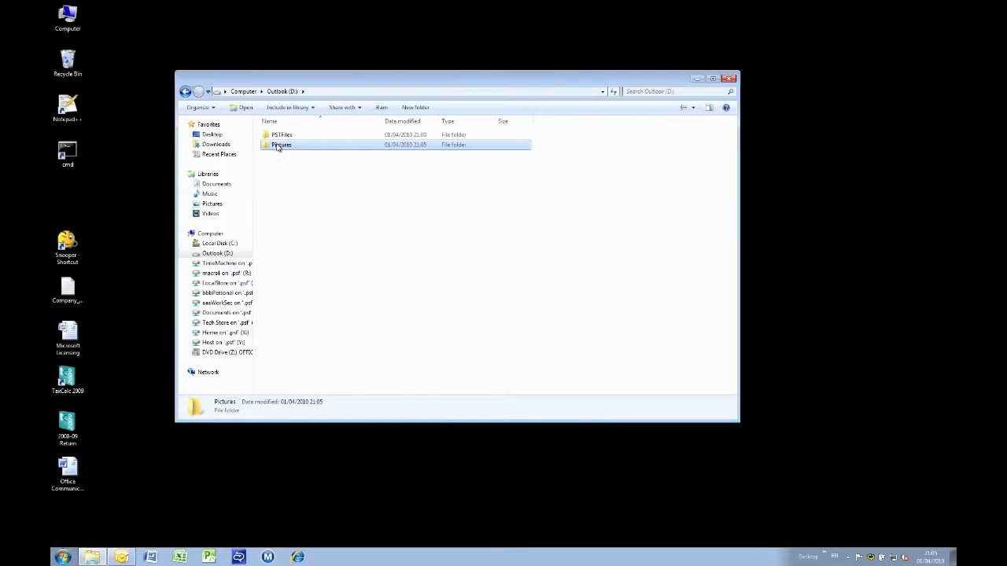
{"action": "right_click", "coordinate": [277, 146]}
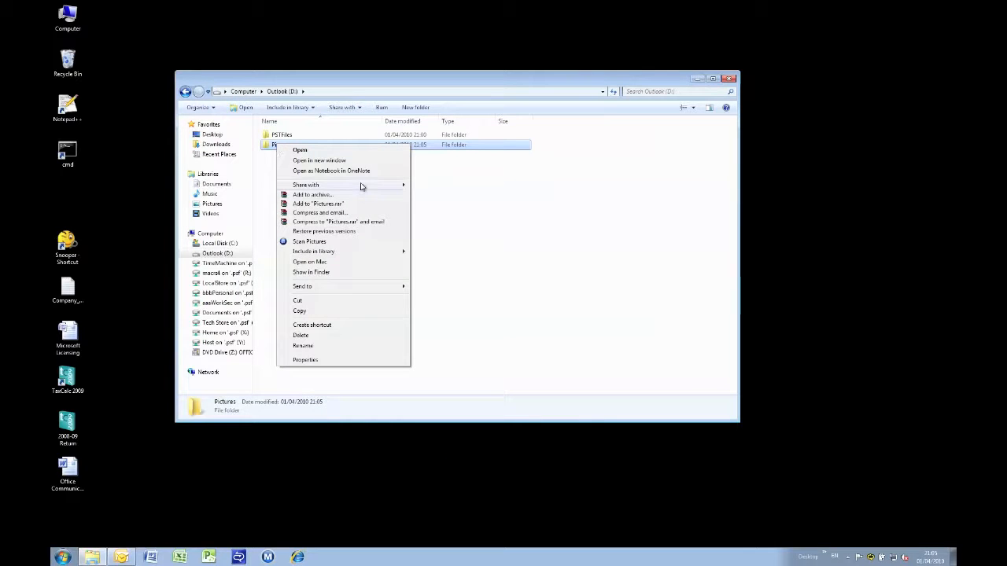
{"action": "mouse_move", "coordinate": [362, 186]}
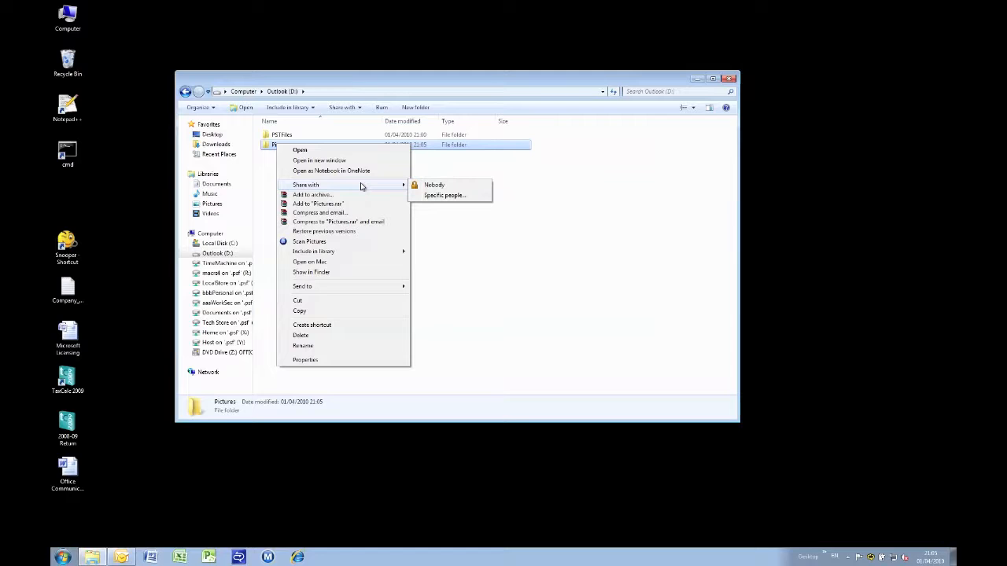
{"action": "left_click", "coordinate": [355, 359]}
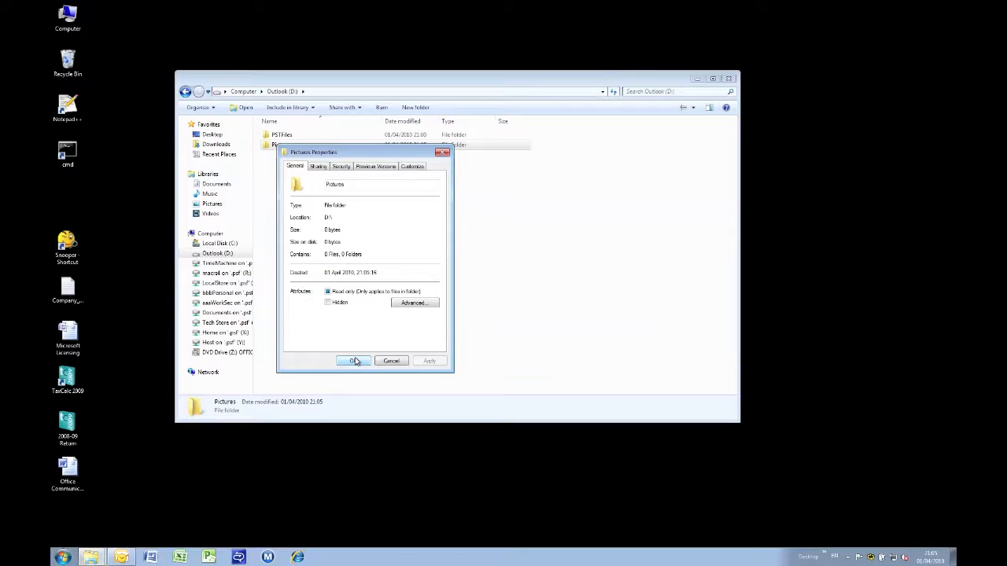
- On the Pictures folder's Sharing tab, launch the Share… window
{"action": "left_click", "coordinate": [318, 168]}
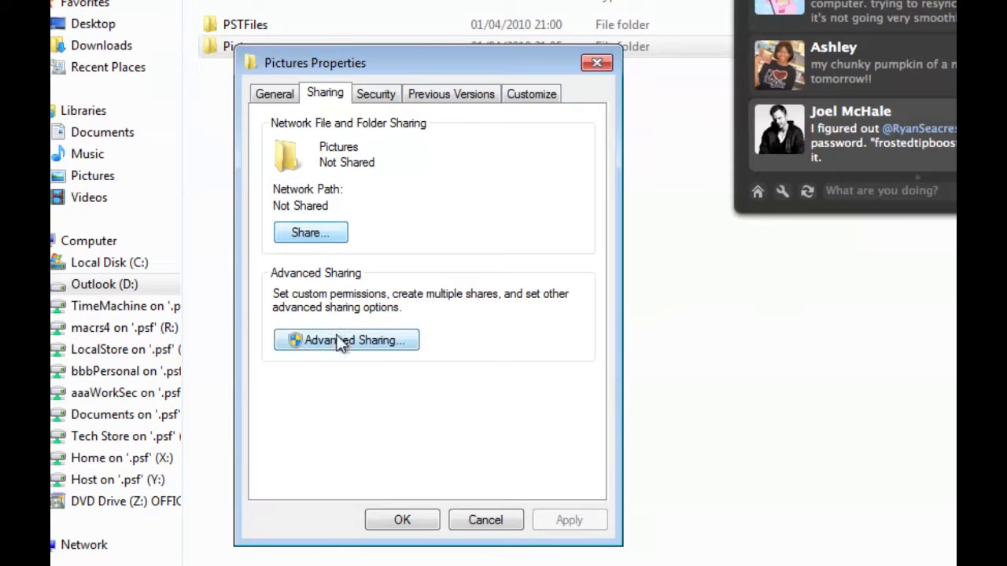
{"action": "left_click", "coordinate": [335, 239]}
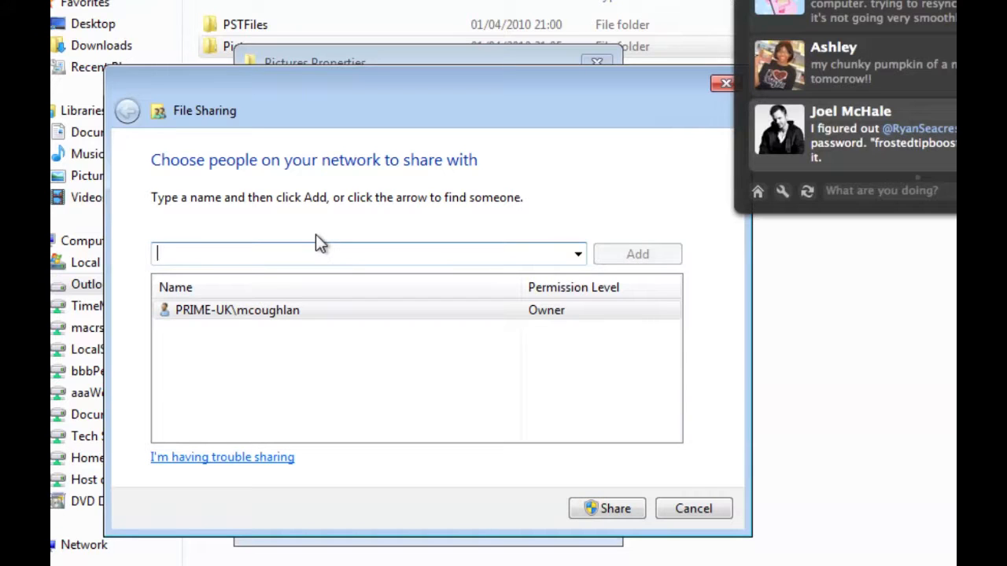
- Try finding a specific user through Find people…, which returns a name-not-found warning
{"action": "type", "text": "Everyone"}
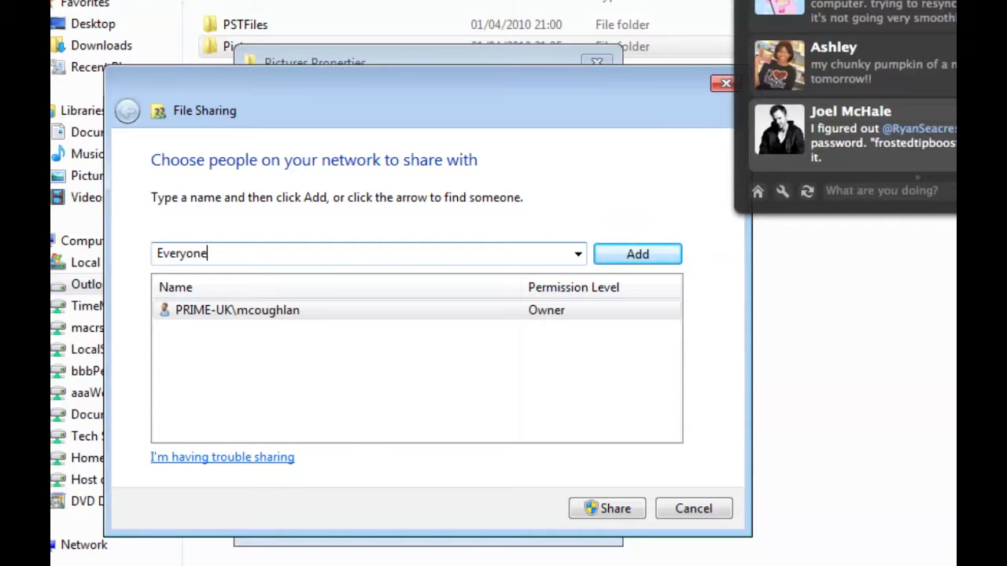
{"action": "key", "text": "BackSpace"}
{"action": "key", "text": "BackSpace"}
{"action": "key", "text": "BackSpace"}
{"action": "key", "text": "BackSpace"}
{"action": "key", "text": "BackSpace"}
{"action": "key", "text": "BackSpace"}
{"action": "key", "text": "BackSpace"}
{"action": "key", "text": "BackSpace"}
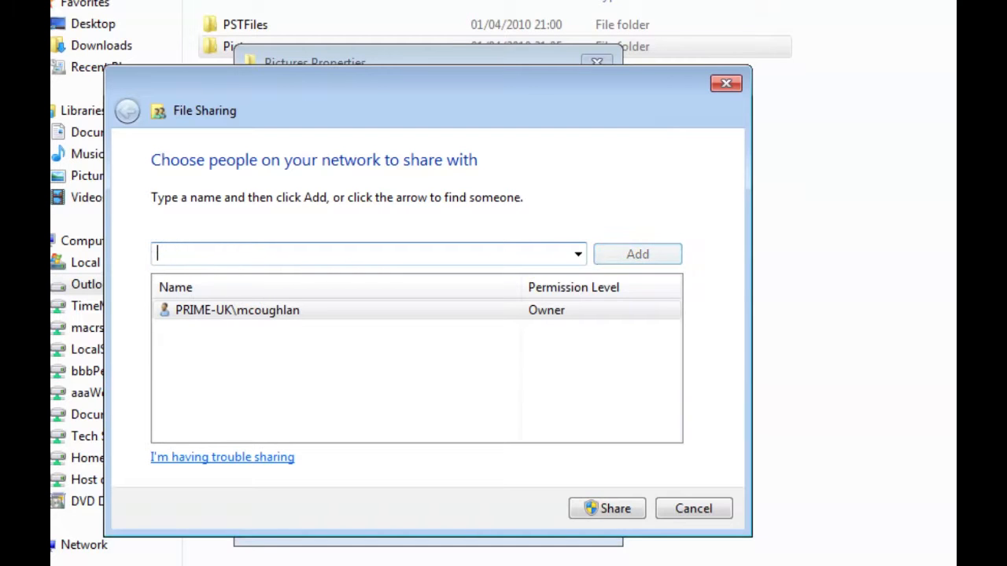
{"action": "left_click", "coordinate": [579, 254]}
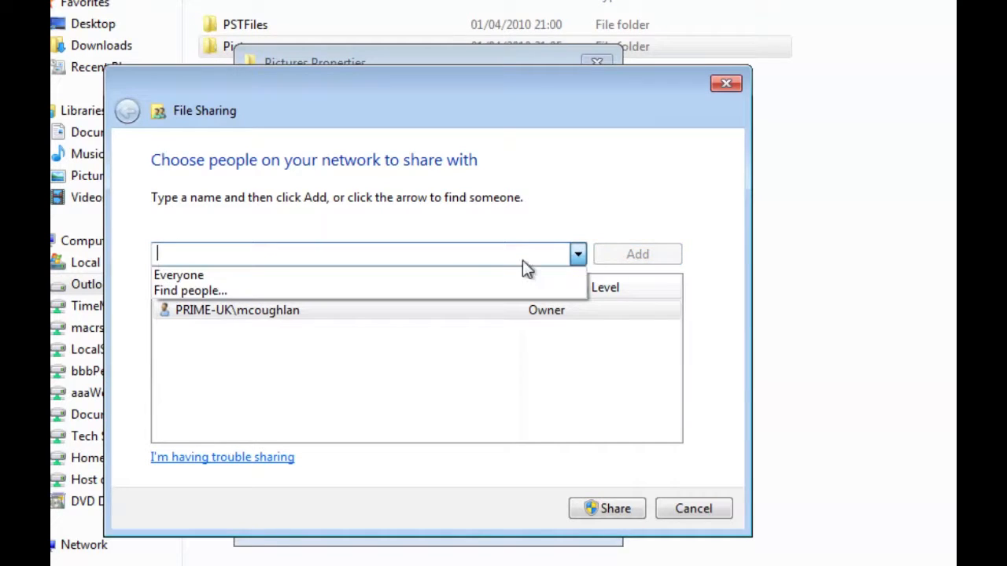
{"action": "left_click", "coordinate": [275, 291]}
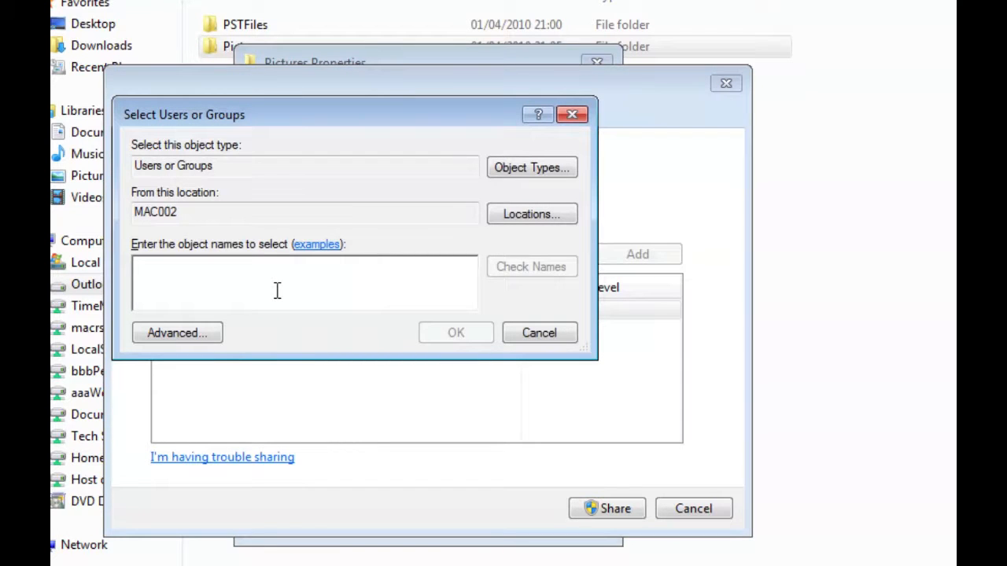
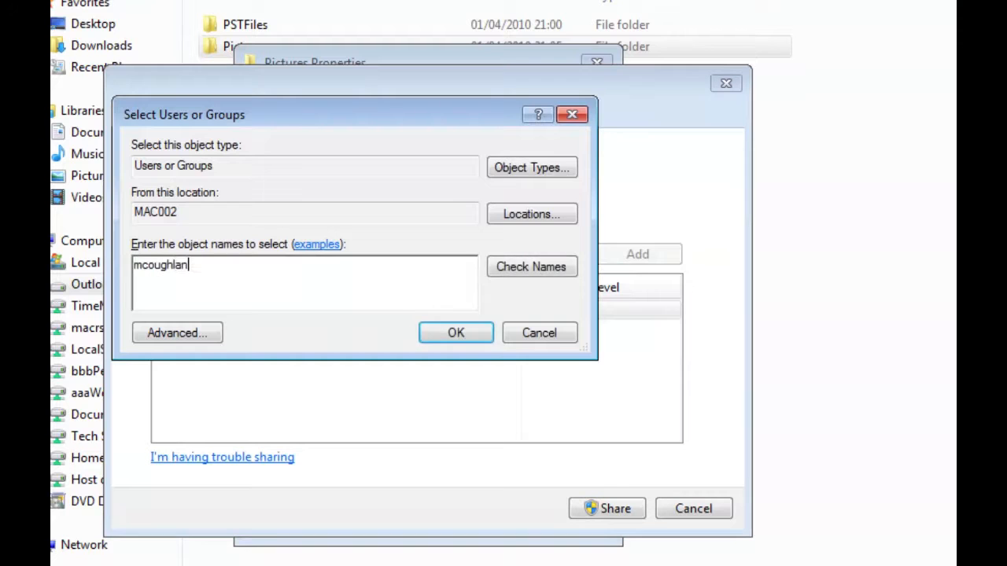
{"action": "key", "text": "Return"}
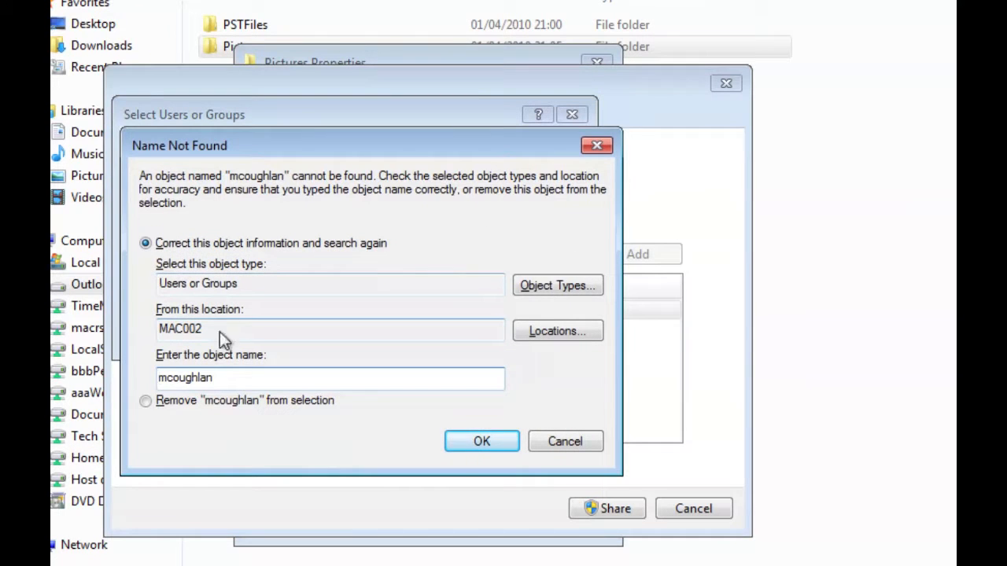
{"action": "key", "text": "Escape"}
- Abandon the user search and add Everyone to the sharing list
{"action": "left_click_drag", "start_coordinate": [213, 265], "coordinate": [50, 245]}
{"action": "key", "text": "ctrl+z"}
{"action": "key", "text": "ctrl+z"}
{"action": "key", "text": "ctrl+z"}
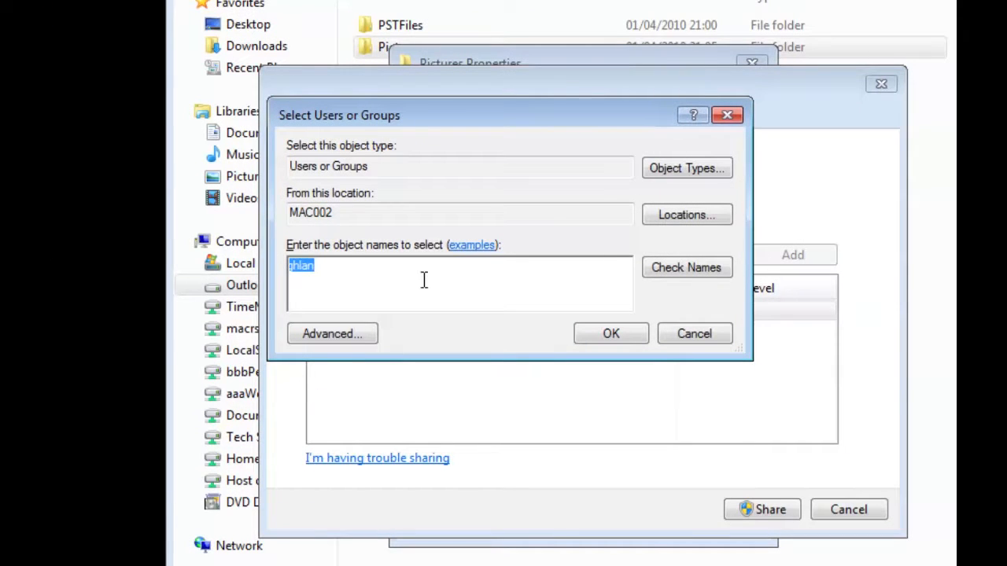
{"action": "type", "text": "everyone"}
{"action": "key", "text": "Return"}
{"action": "key", "text": "Escape"}
{"action": "key", "text": "Escape"}
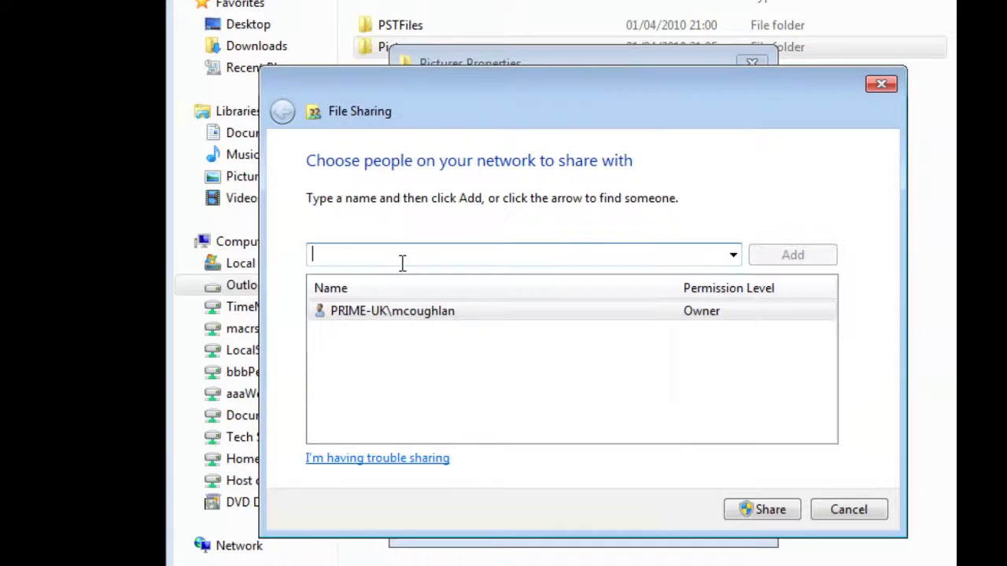
{"action": "type", "text": "Everyone"}
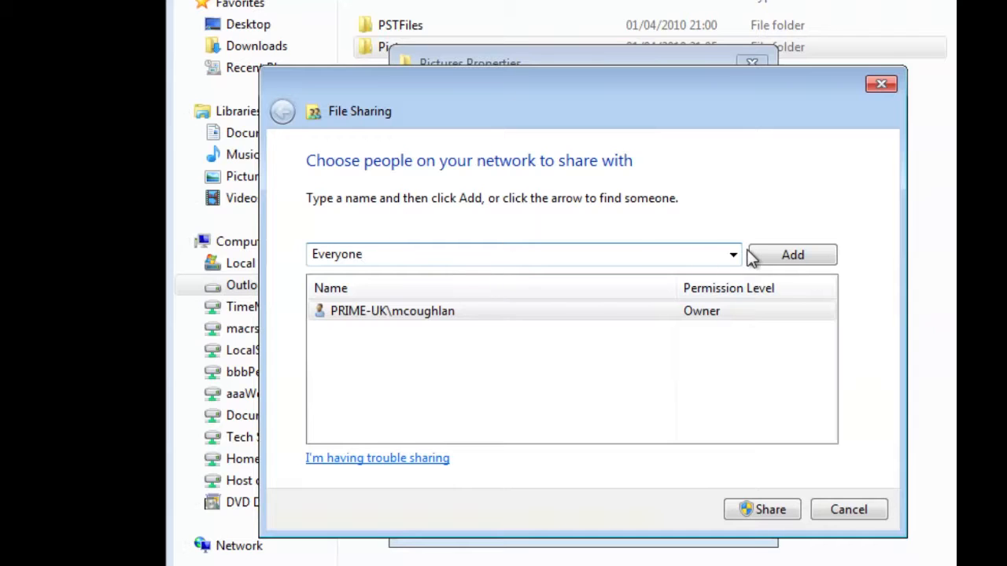
{"action": "left_click", "coordinate": [753, 258]}
- Give Everyone Read/Write permission and share the Pictures folder
{"action": "left_click", "coordinate": [421, 310]}
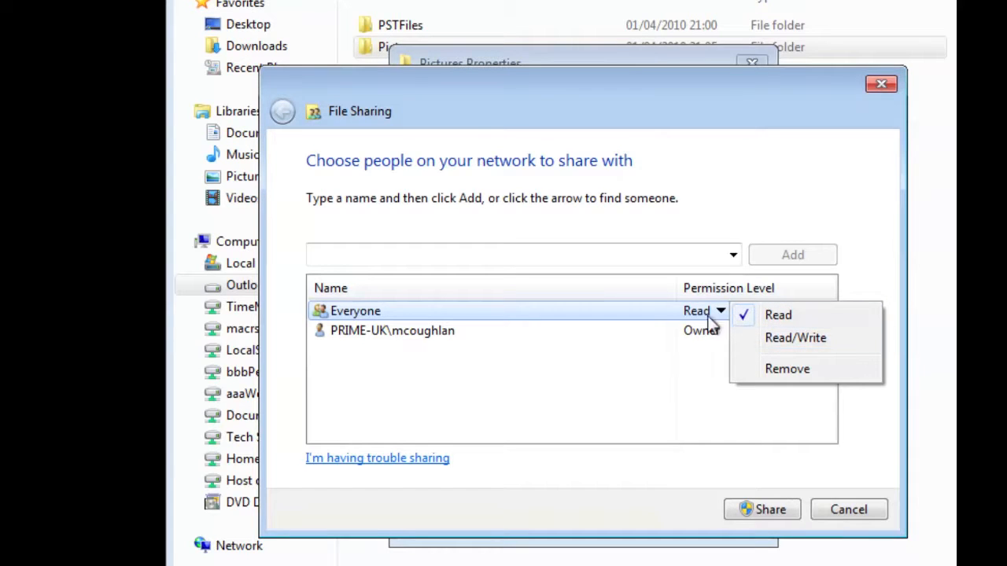
{"action": "left_click", "coordinate": [784, 339]}
{"action": "left_click", "coordinate": [767, 511]}
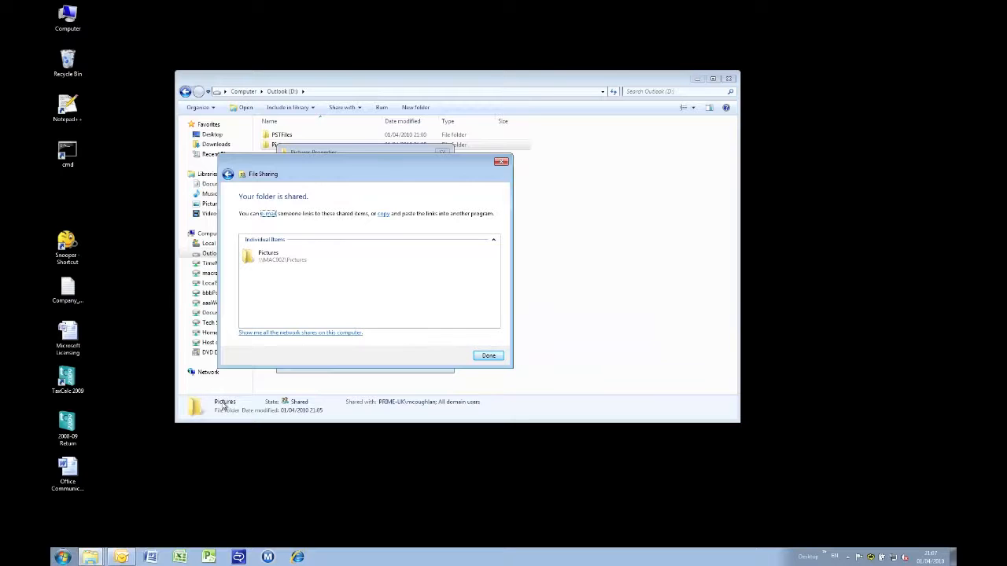
- Reach \\mac002 through Start search and open its empty Pictures share
{"action": "key", "text": "super"}
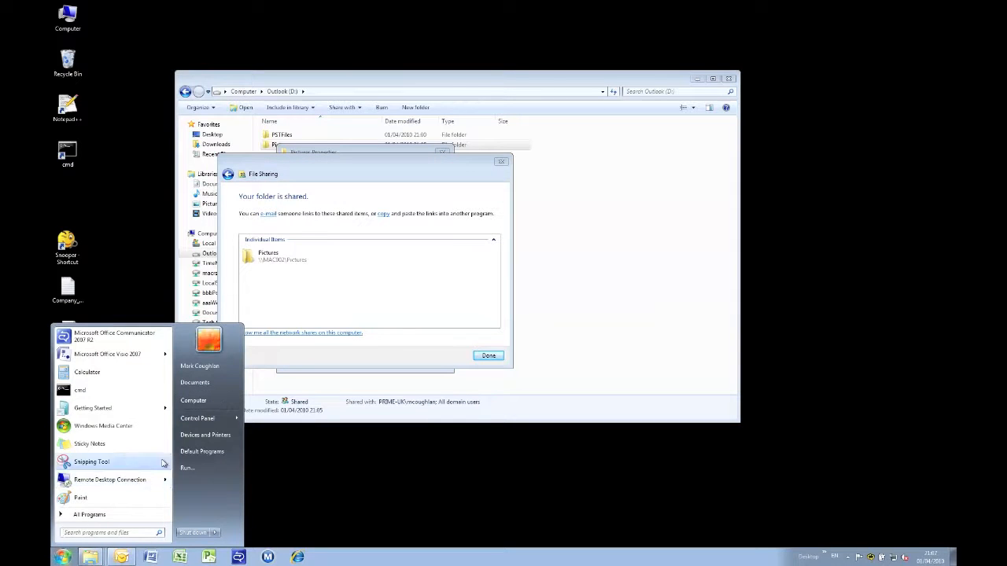
{"action": "type", "text": "\\\\"}
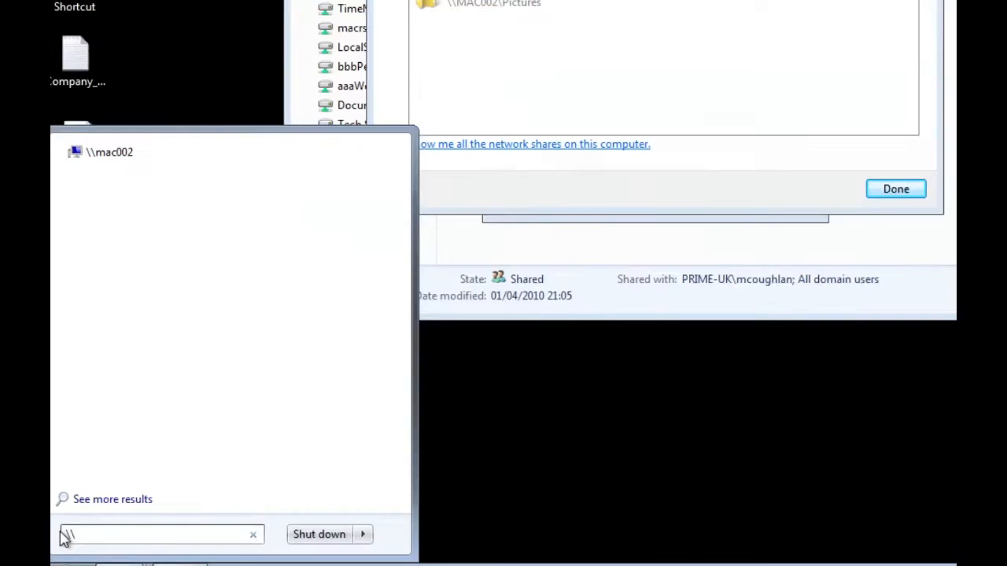
{"action": "type", "text": "mac"}
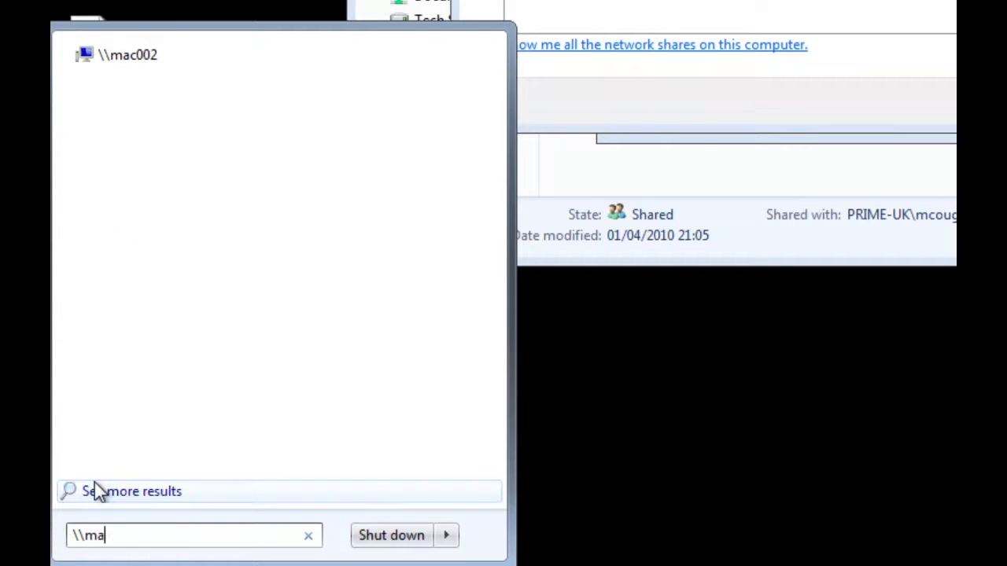
{"action": "type", "text": "002"}
{"action": "key", "text": "Return"}
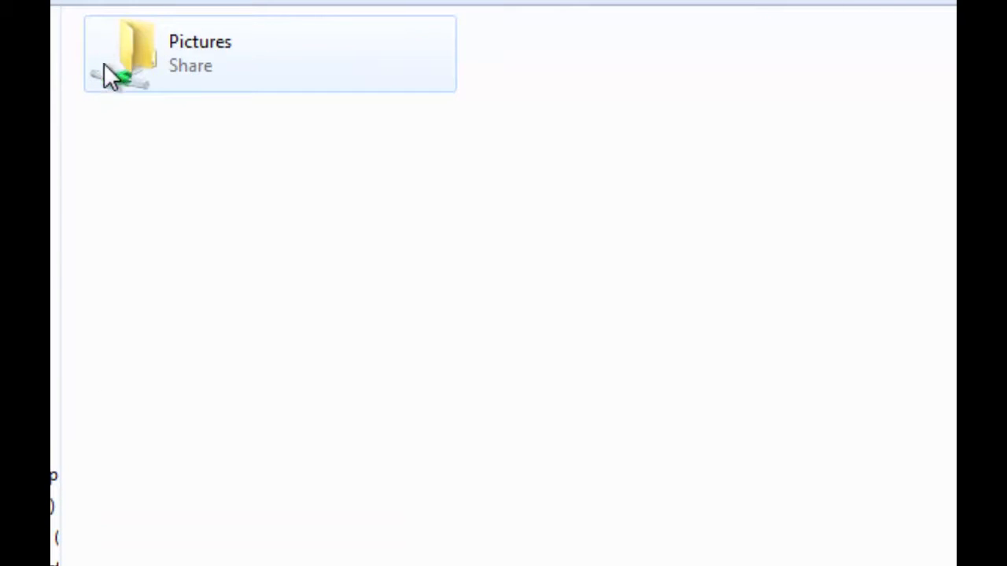
{"action": "double_click", "coordinate": [130, 58]}
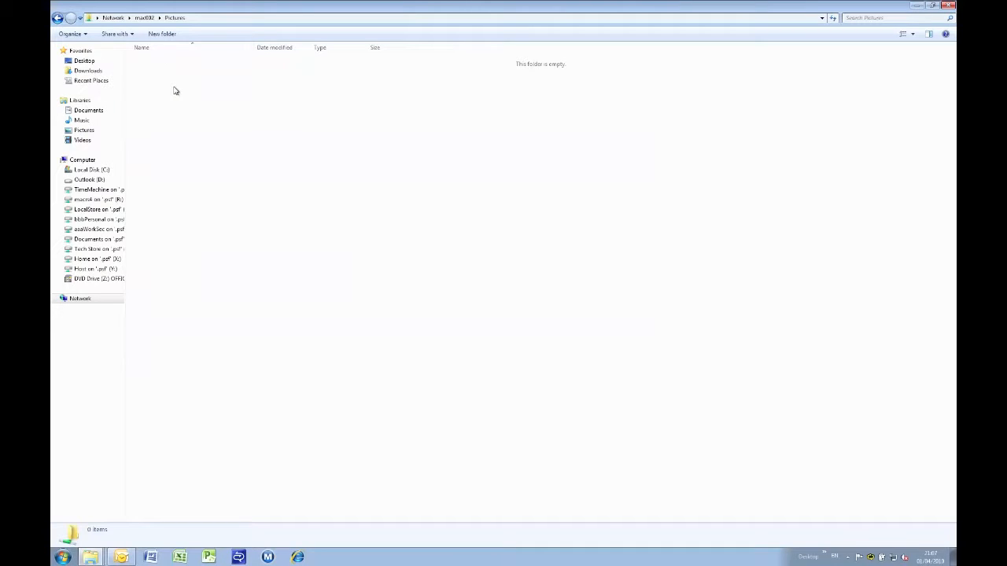
- Open the Documents library's Properties, showing My Documents and Public Documents as locations
{"action": "left_click", "coordinate": [77, 100]}
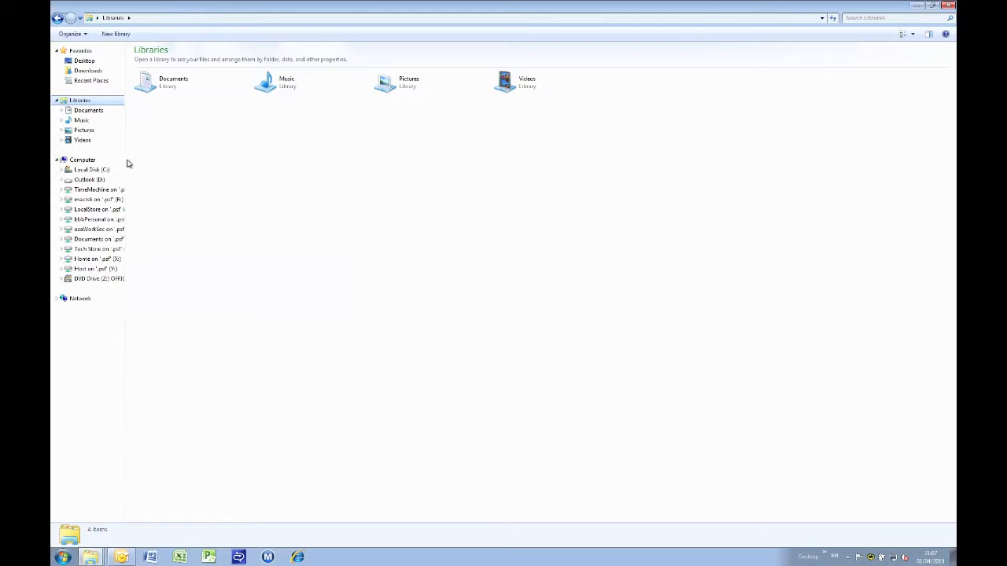
{"action": "left_click", "coordinate": [93, 111]}
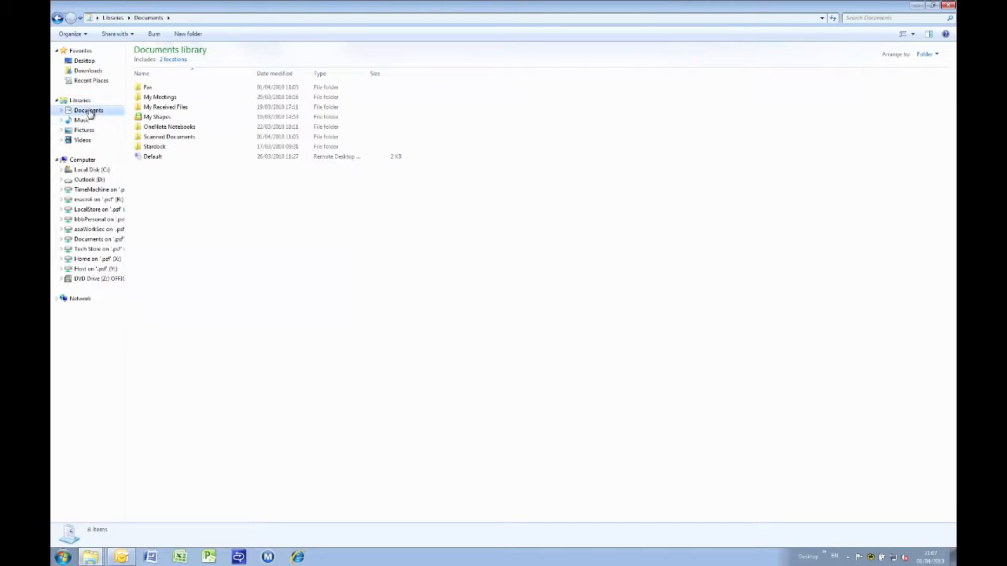
{"action": "left_click", "coordinate": [62, 113]}
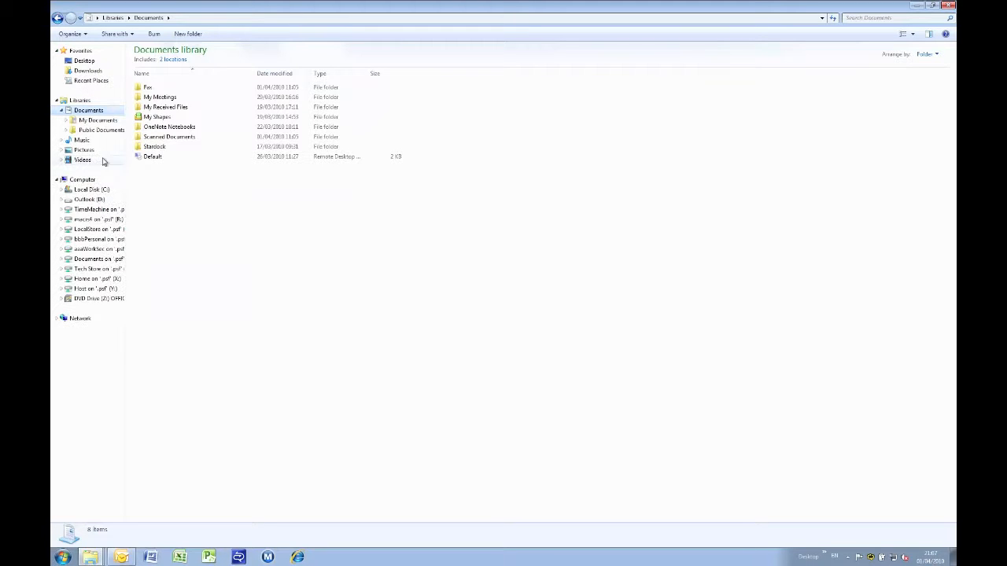
{"action": "right_click", "coordinate": [97, 112]}
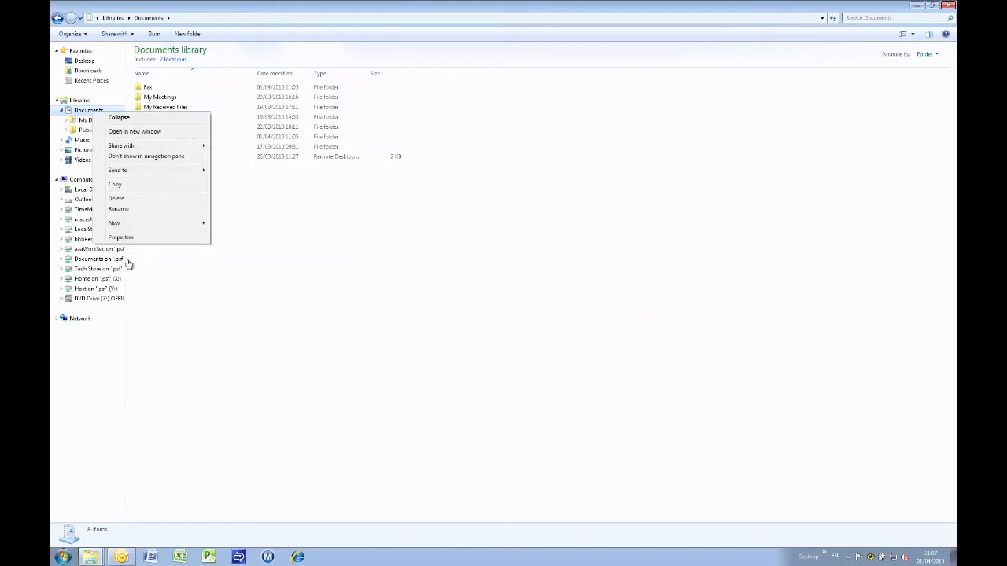
{"action": "left_click", "coordinate": [121, 238]}
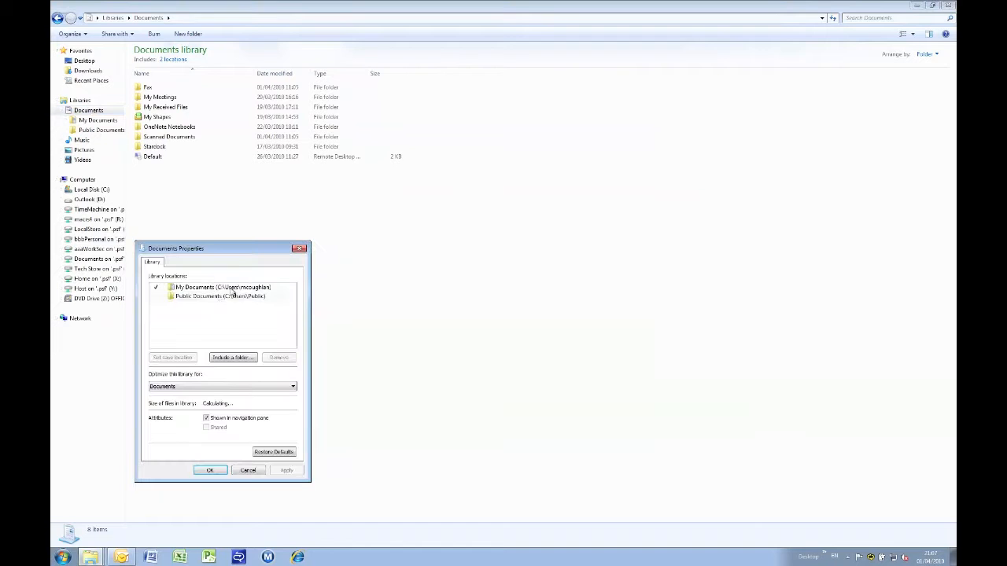
{"action": "left_click_drag", "start_coordinate": [238, 258], "coordinate": [439, 164]}
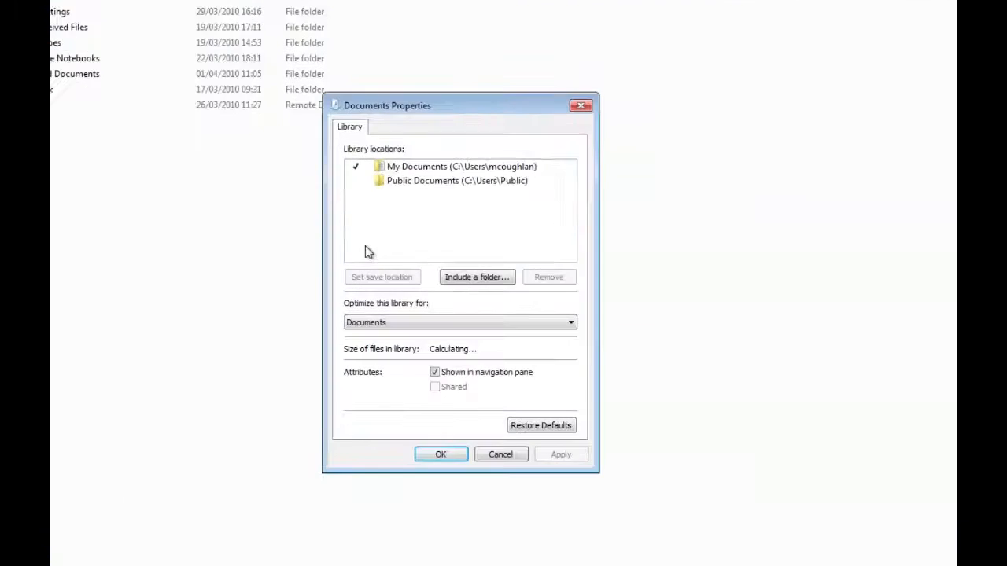
{"action": "left_click", "coordinate": [378, 199]}
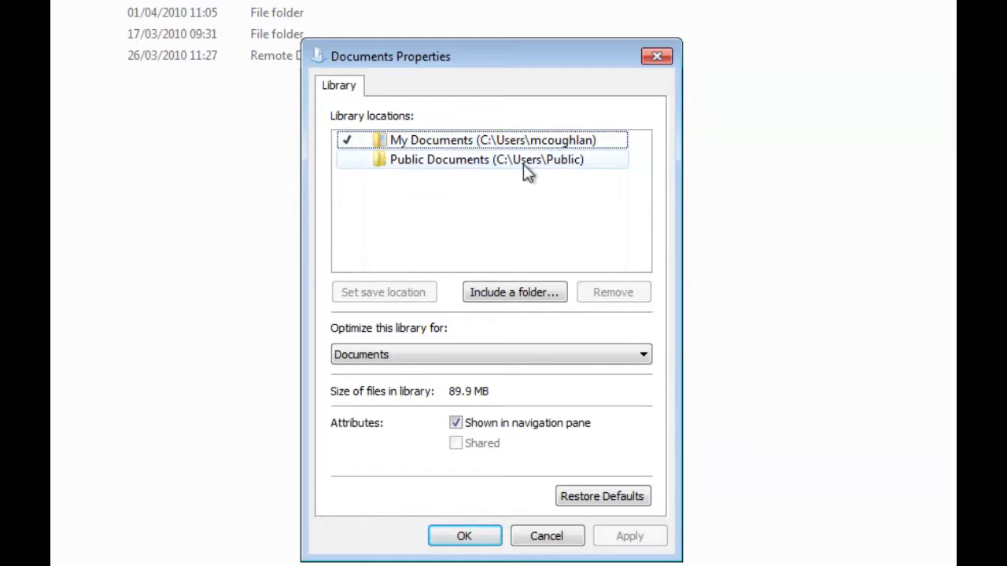
- Include the Pictures folder on Outlook (D:) in the Documents library and confirm with OK
{"action": "mouse_move", "coordinate": [524, 167]}
{"action": "left_click", "coordinate": [537, 298]}
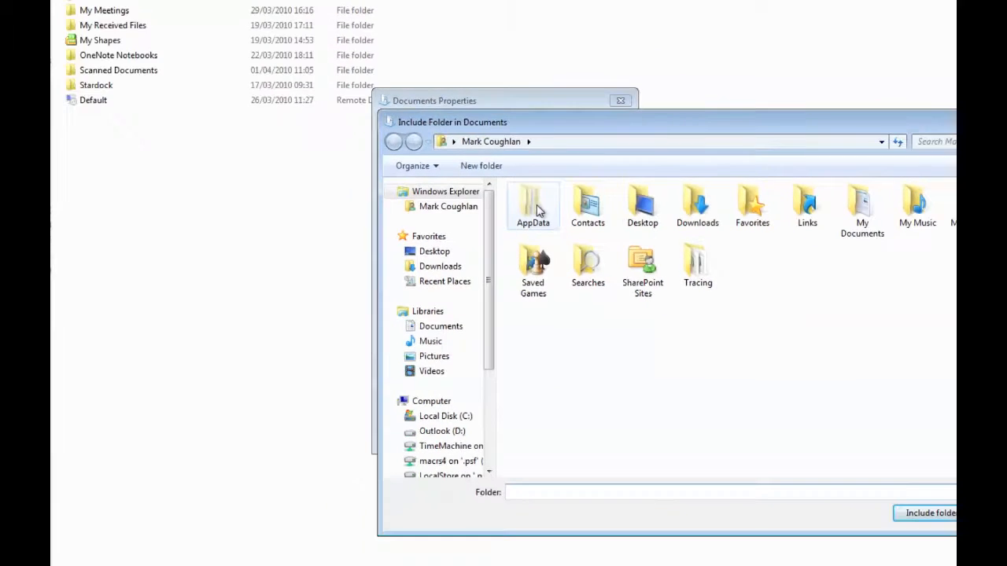
{"action": "scroll", "coordinate": [456, 331], "scroll_direction": "down", "scroll_amount": 3}
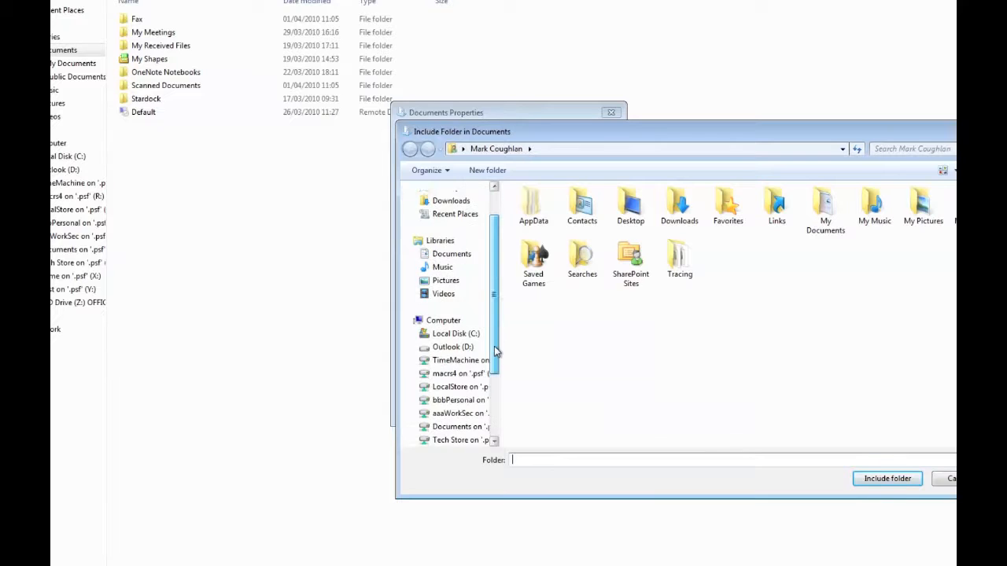
{"action": "left_click", "coordinate": [465, 335]}
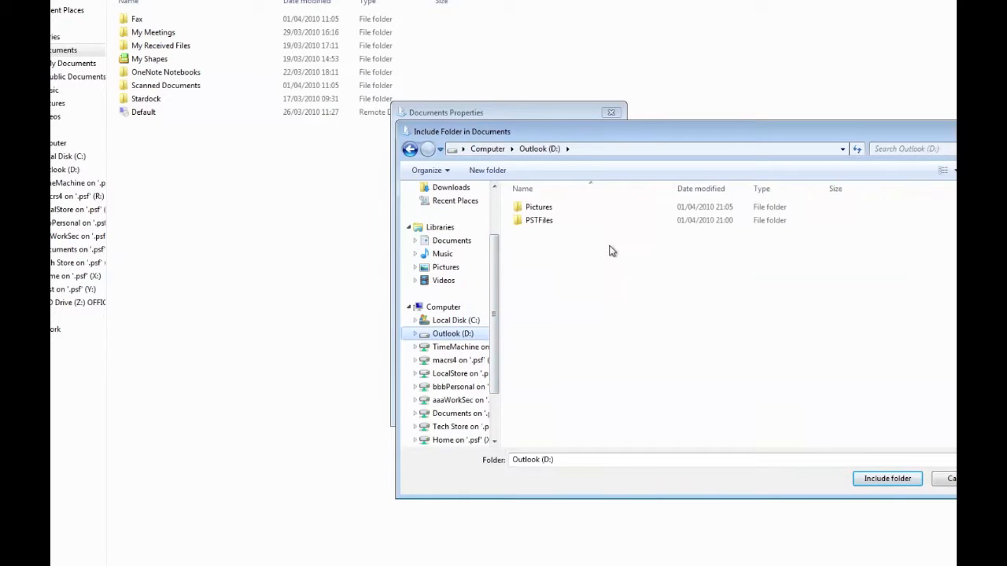
{"action": "double_click", "coordinate": [539, 209]}
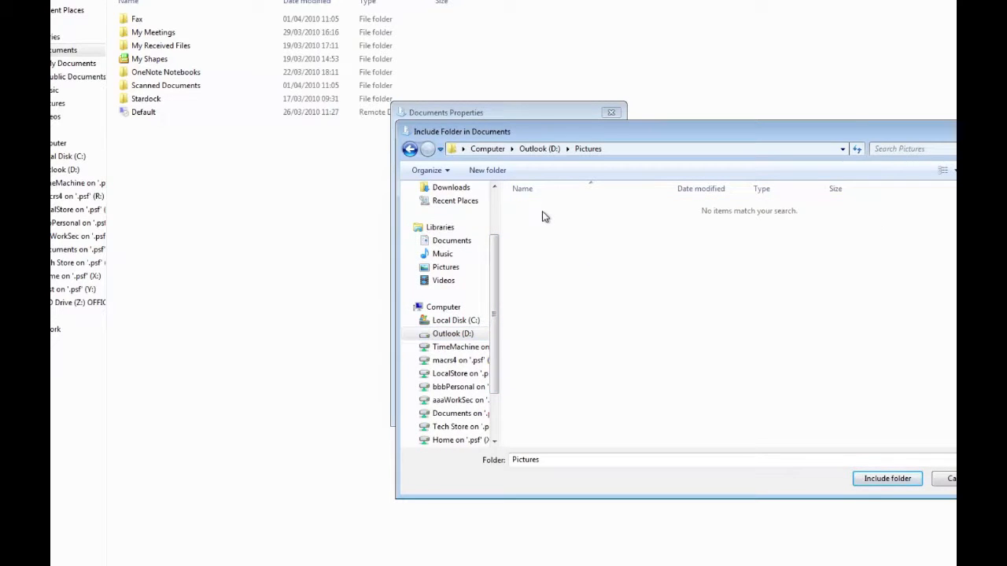
{"action": "left_click", "coordinate": [874, 480]}
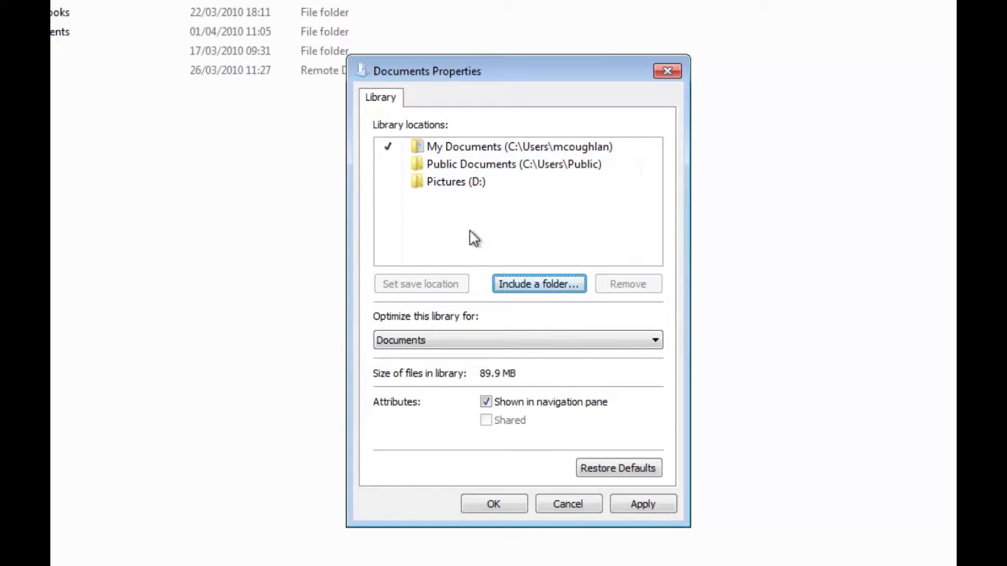
{"action": "left_click", "coordinate": [494, 508]}
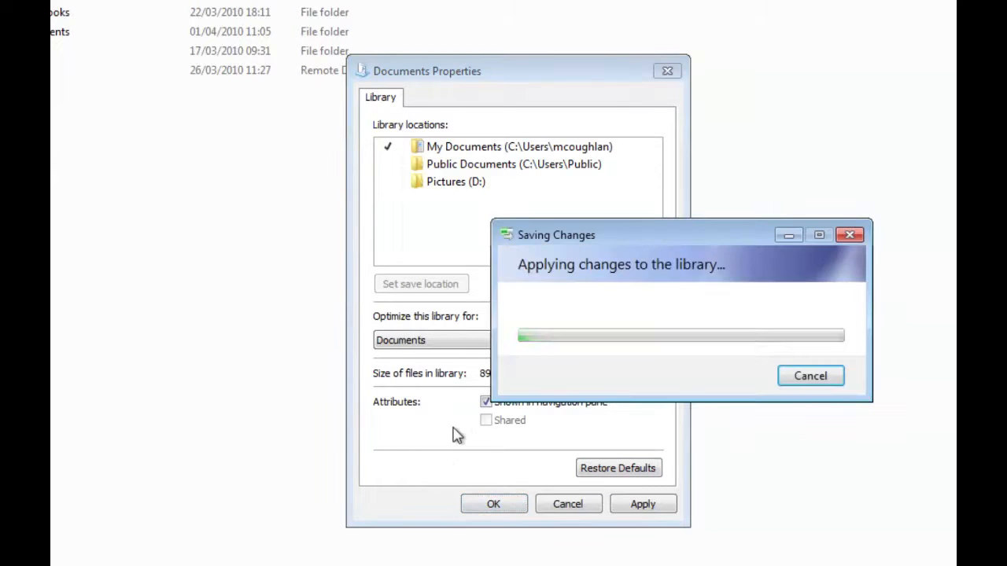